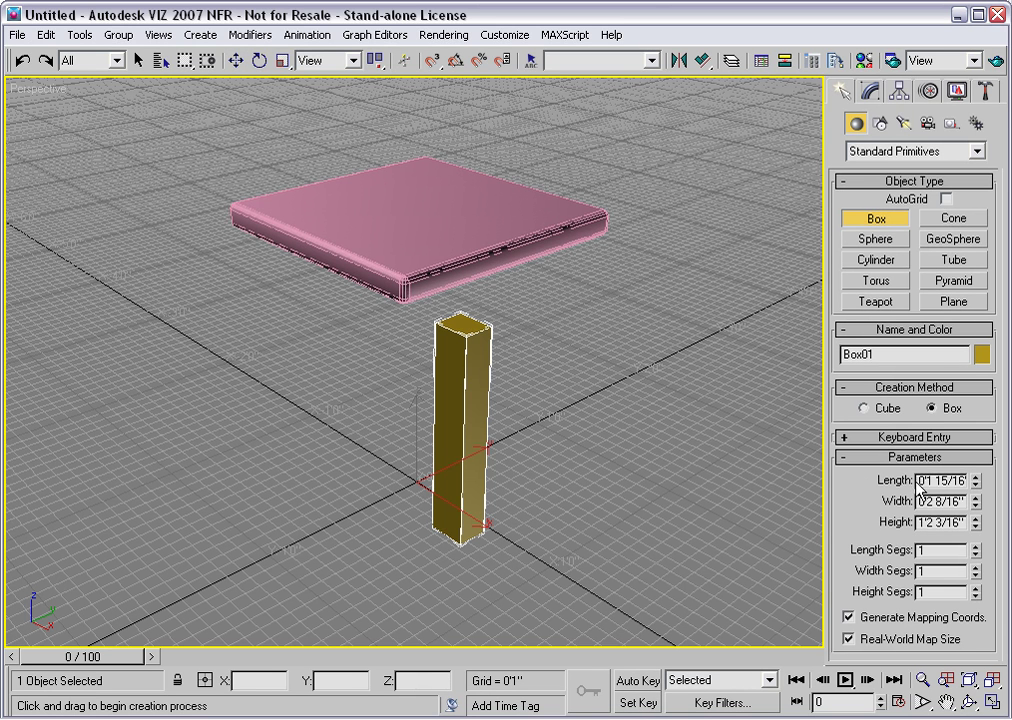
Step: Set the new box's length and width to 1.5 inches and its height to 18 inches
drag(920, 482, 975, 482)
text(1.5)
key(Tab)
text(1.5)
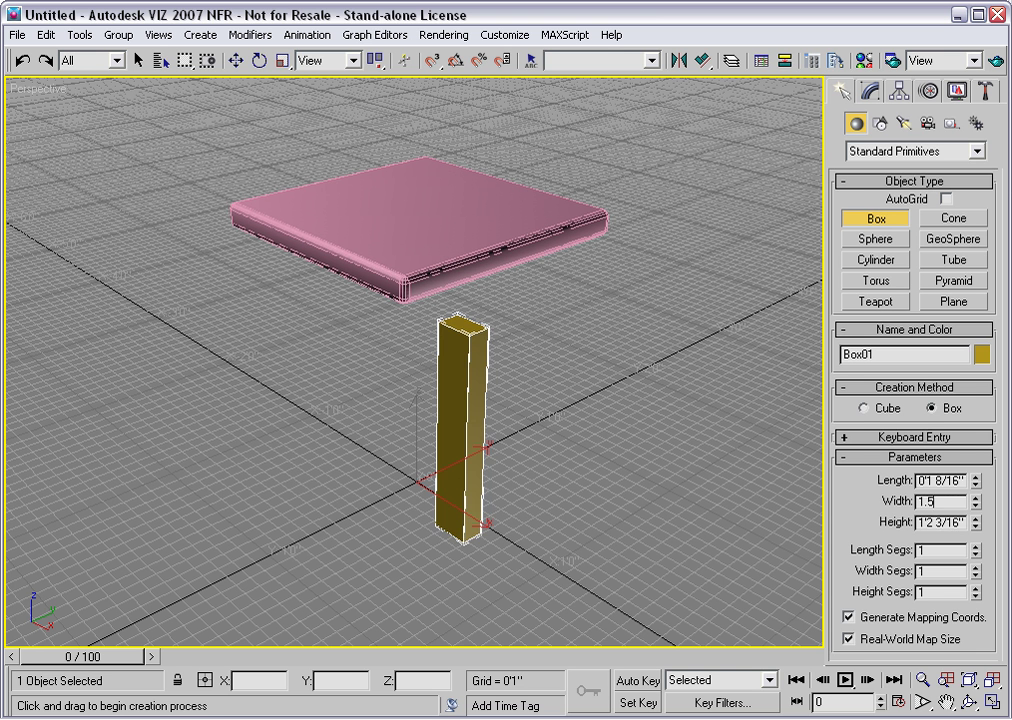
key(Tab)
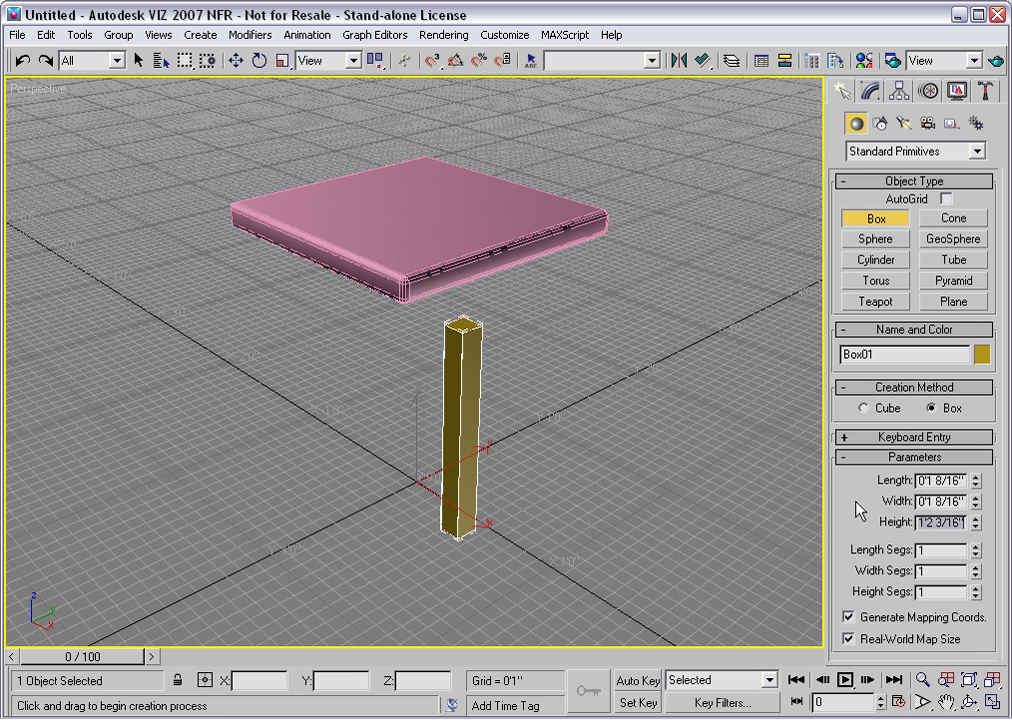
text(18)
key(Return)
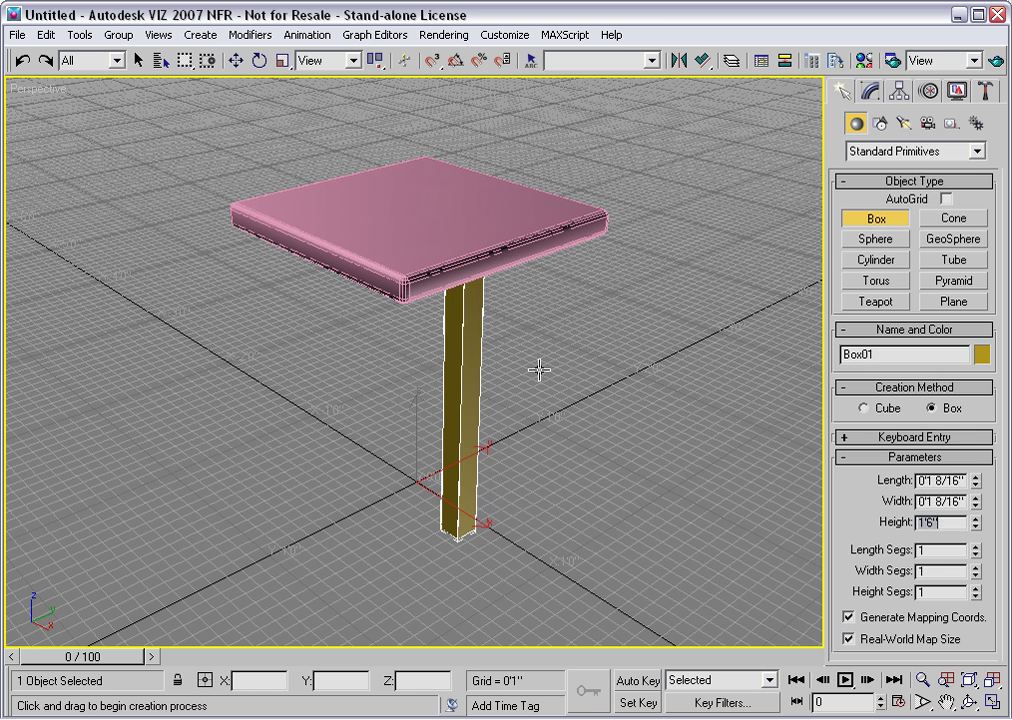
Step: Move the box leg under the seat's near corner, locking the selection for the fine alignment and unlocking it when done
key(w)
drag(441, 485, 400, 517)
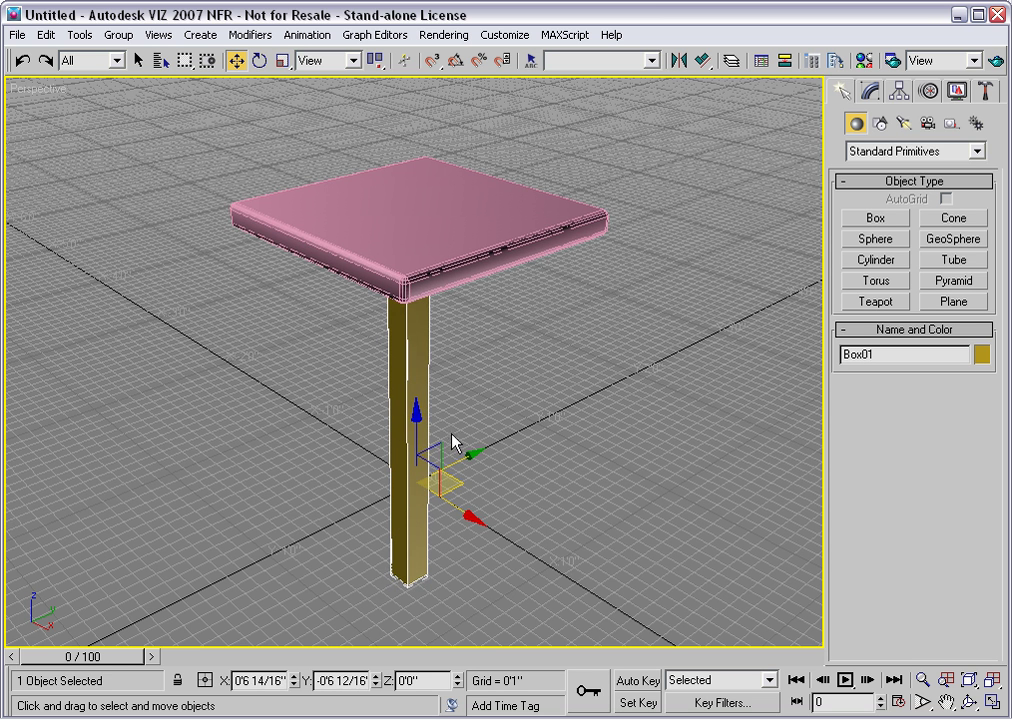
alt+middle_drag(447, 444, 417, 317)
scroll(409, 275, up, 5)
scroll(416, 315, up, 3)
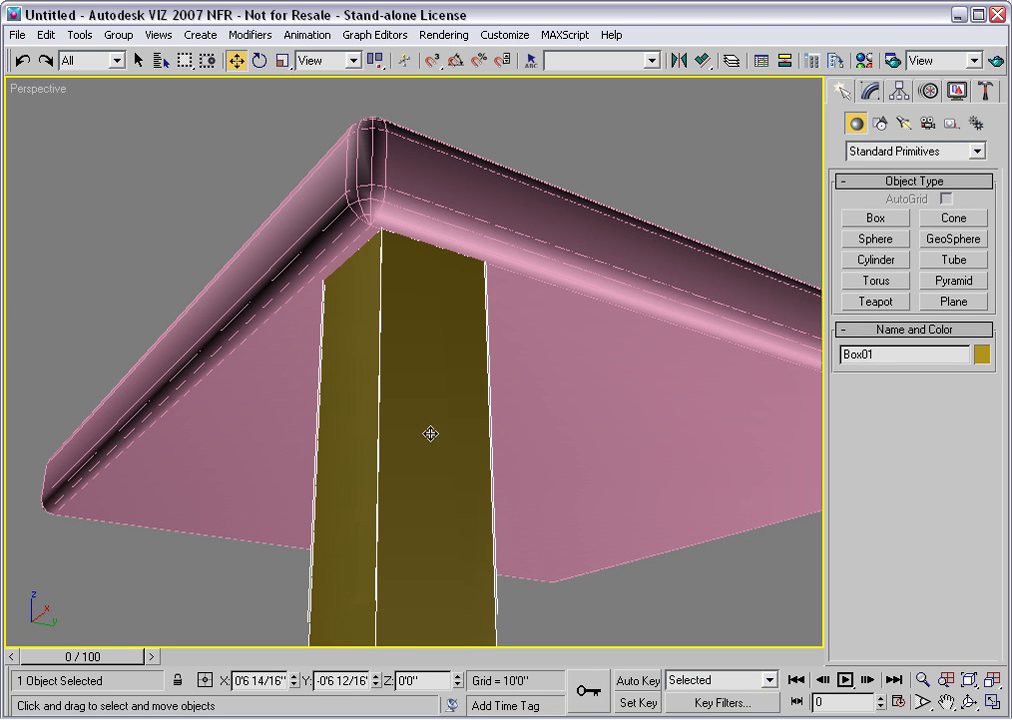
click(177, 680)
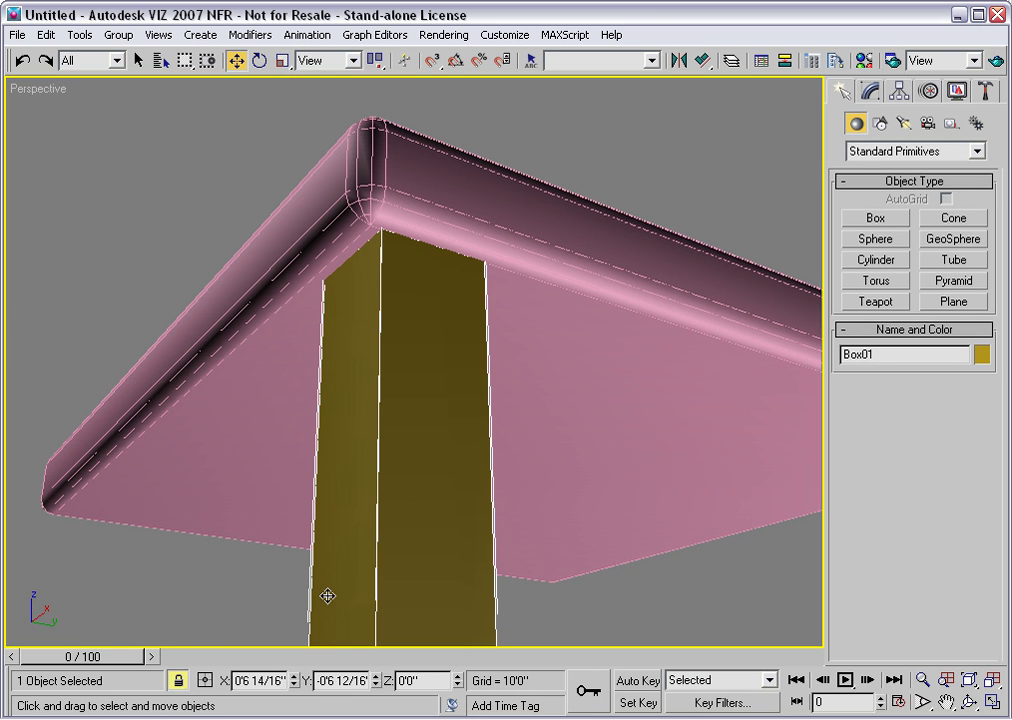
drag(386, 384, 357, 435)
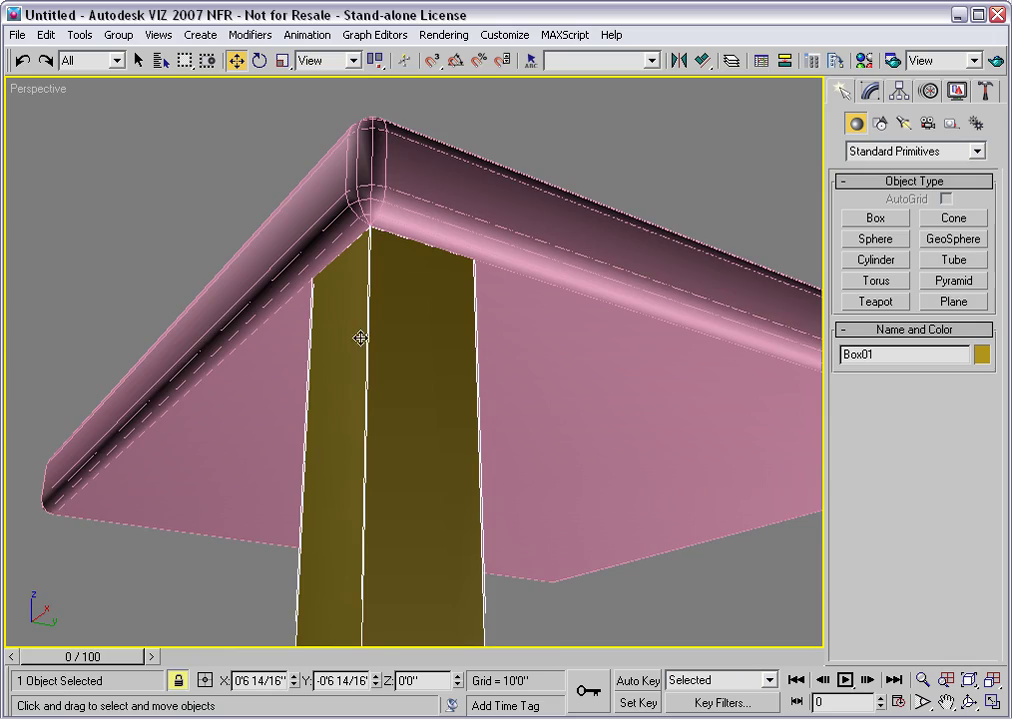
scroll(373, 377, up, 10)
scroll(373, 380, down, 10)
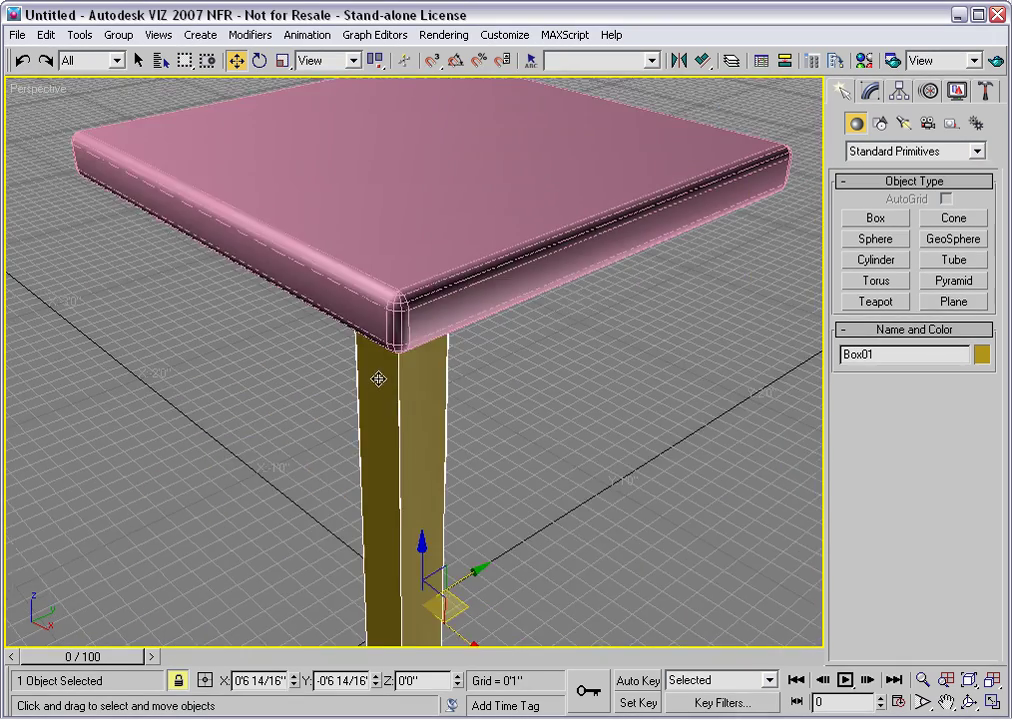
middle_drag(377, 379, 381, 334)
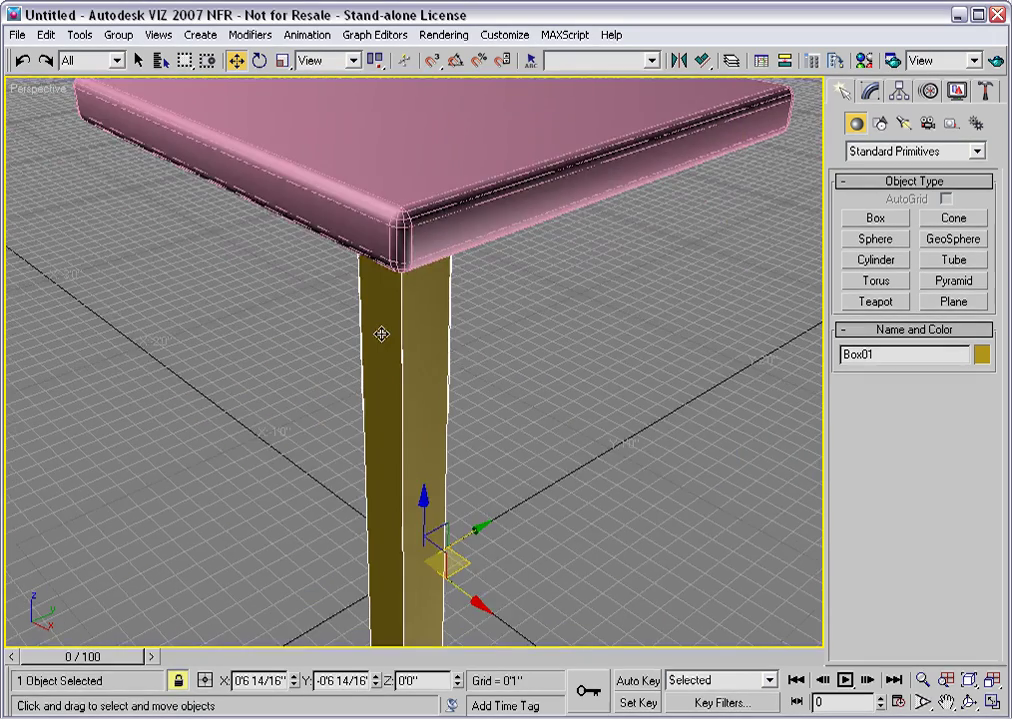
scroll(381, 334, down, 3)
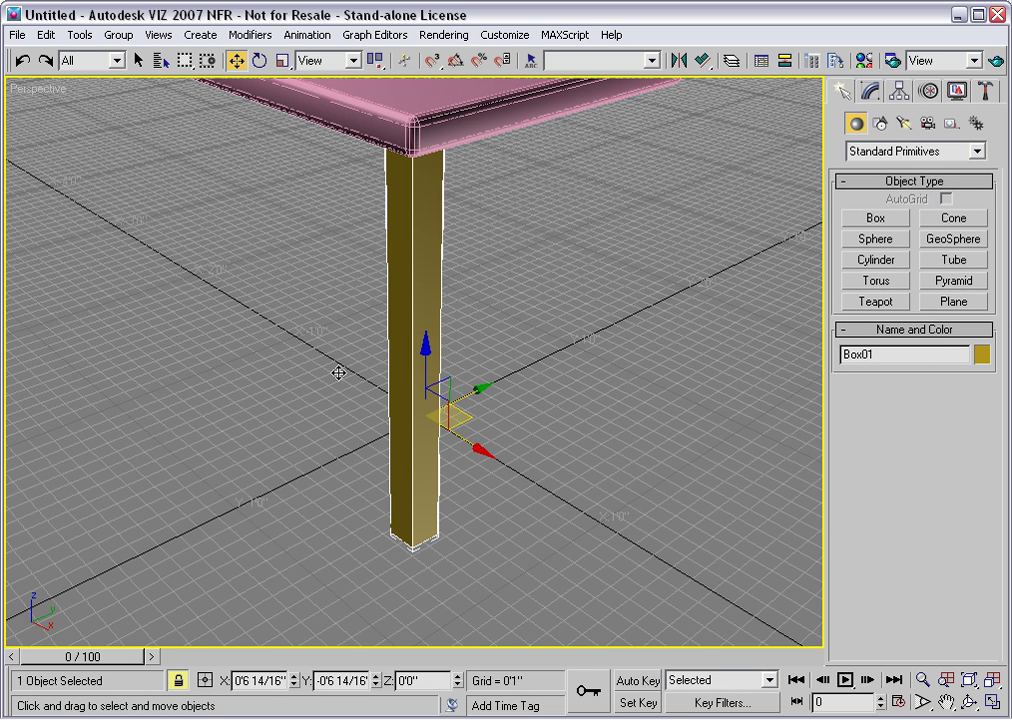
click(178, 680)
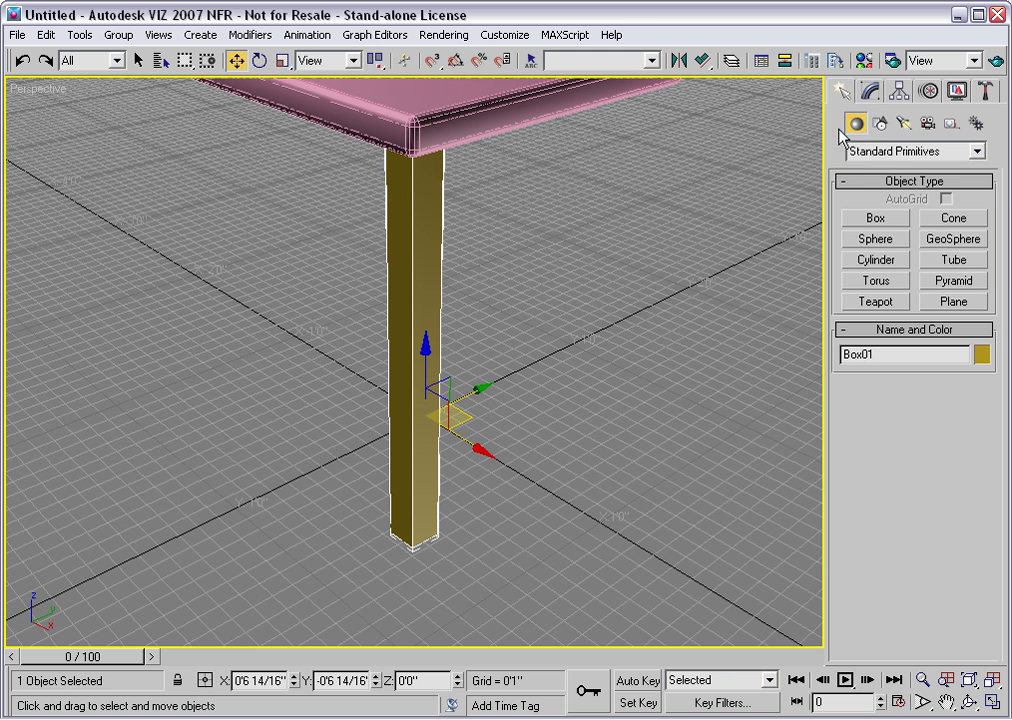
Step: Apply an FFD 2x2x2 modifier to the leg and start editing its control points
click(871, 92)
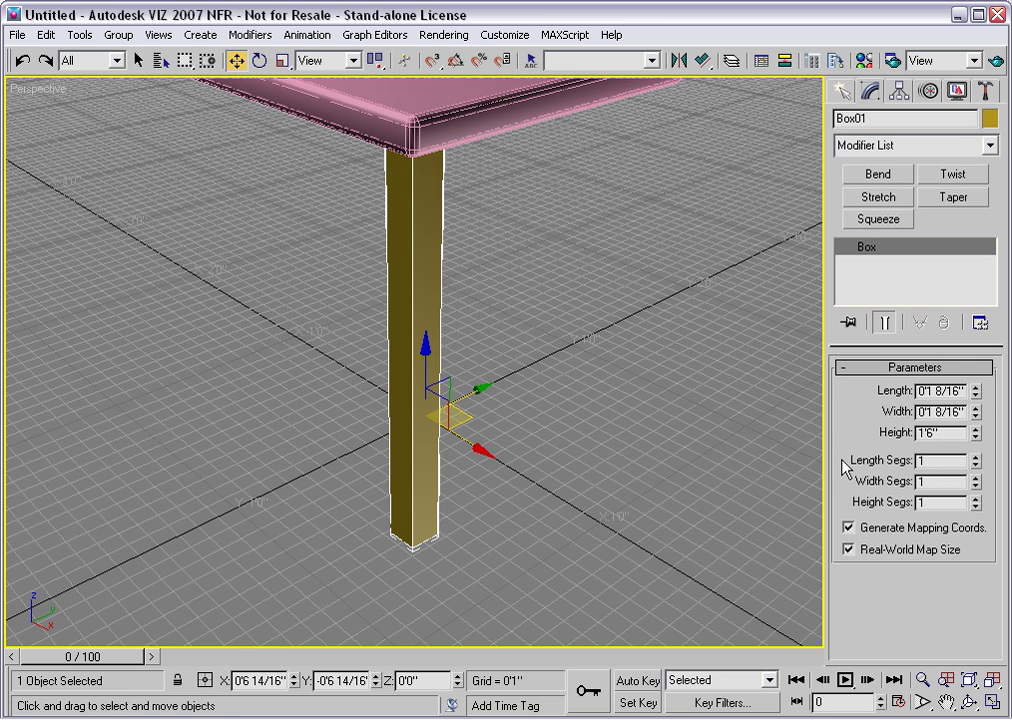
click(988, 146)
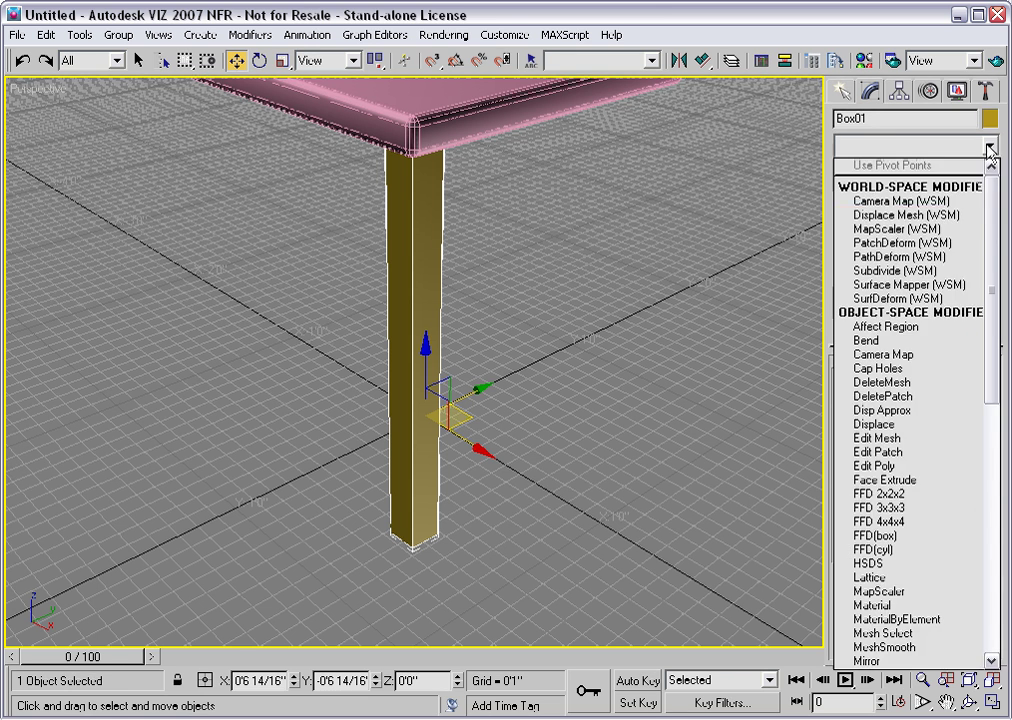
click(890, 495)
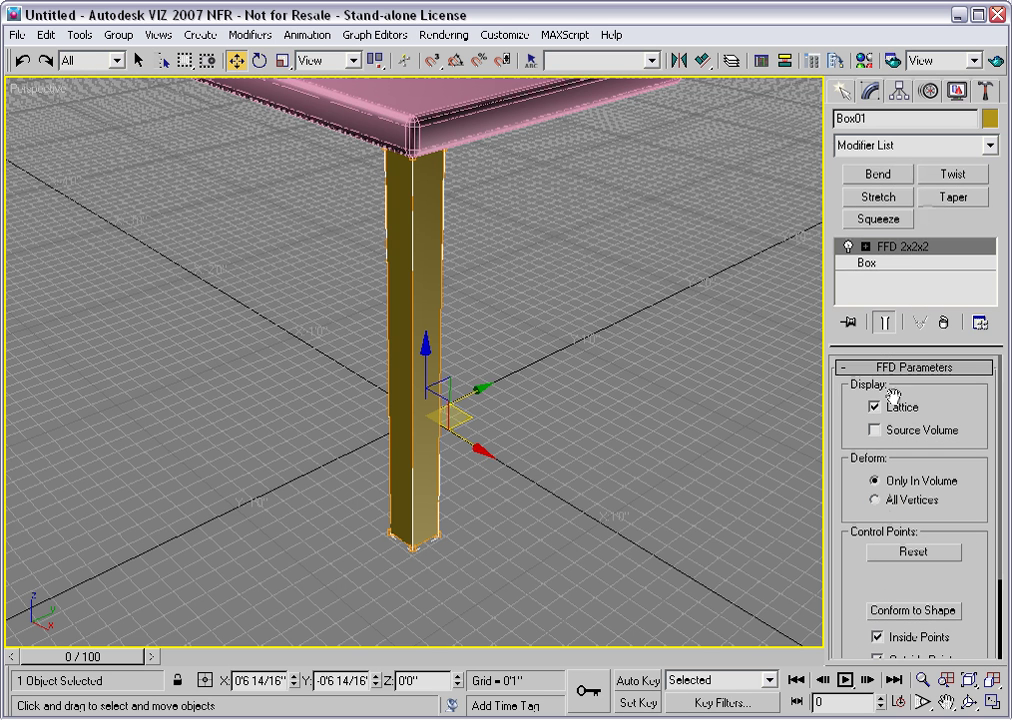
click(907, 253)
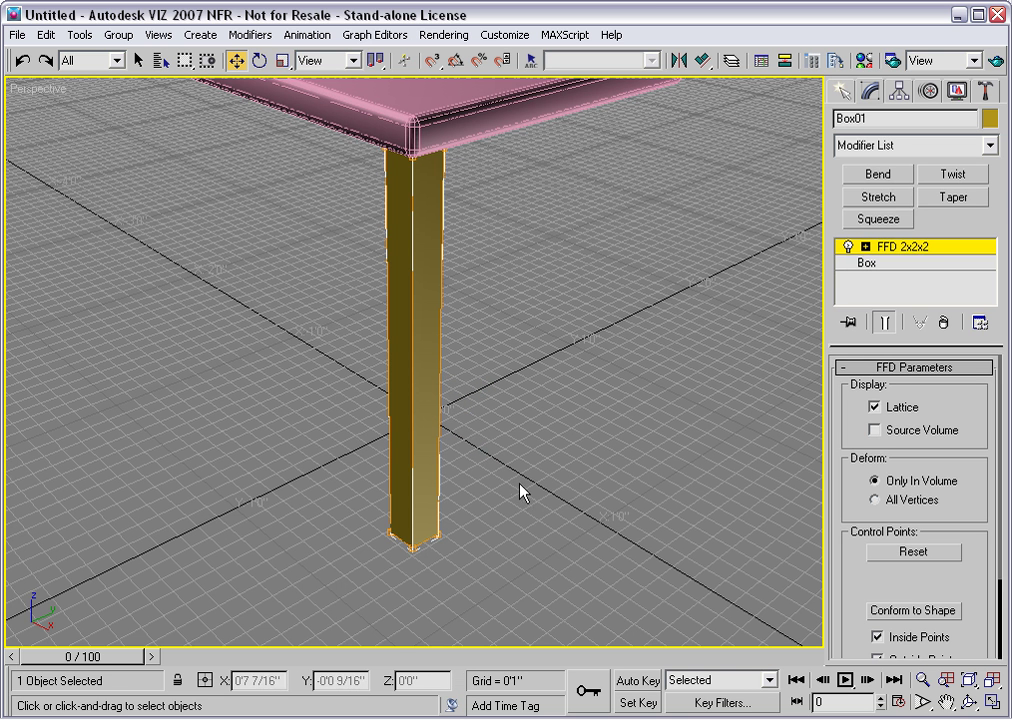
Step: Shift the bottom FFD control points on one inner side of the leg outward to taper that side
alt+middle_drag(520, 492, 445, 492)
drag(506, 578, 413, 492)
alt+middle_drag(413, 492, 445, 560)
drag(452, 546, 465, 553)
Step: Shift the bottom control points on the leg's other inner side outward along X and finish control-point editing
alt+middle_drag(590, 558, 478, 577)
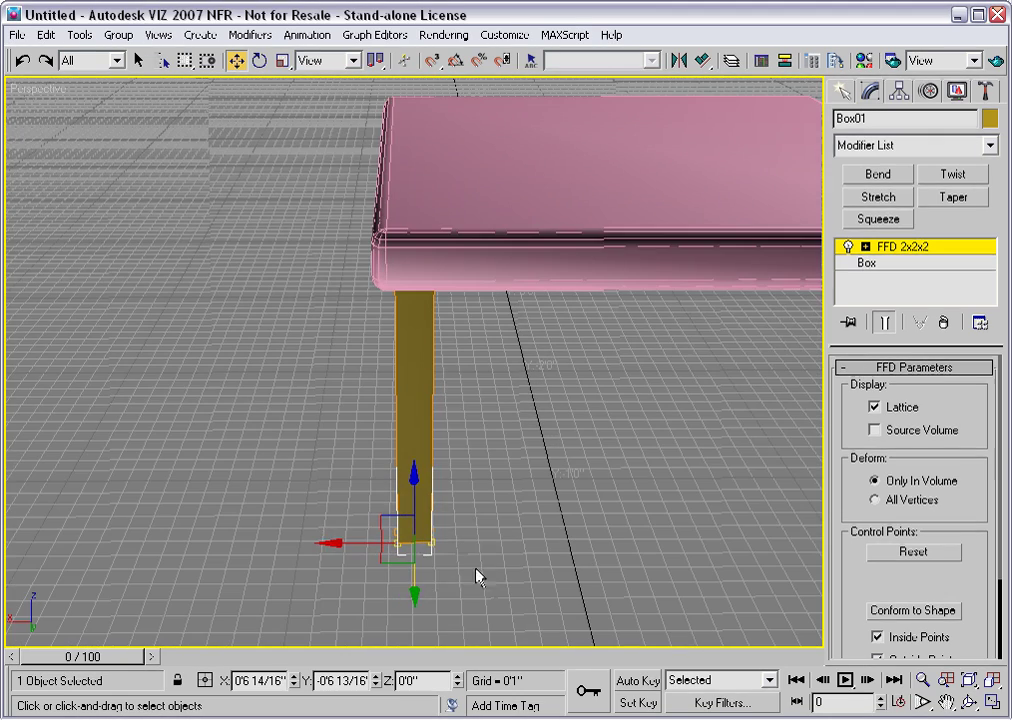
drag(468, 561, 374, 535)
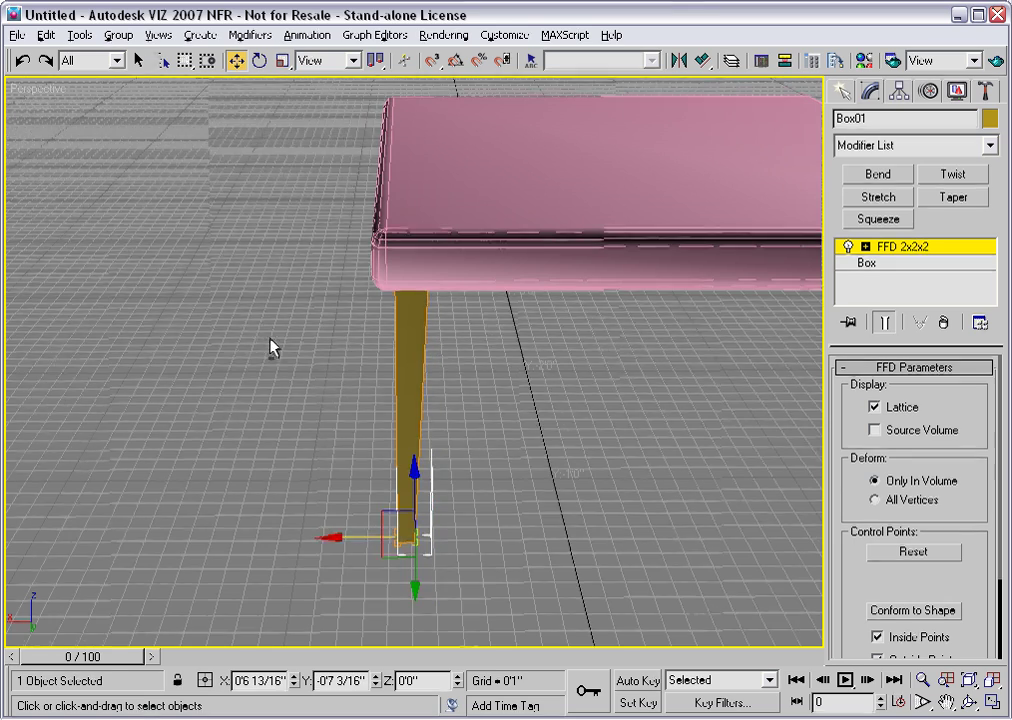
alt+middle_drag(271, 346, 514, 331)
scroll(514, 346, up, 3)
scroll(514, 346, down, 6)
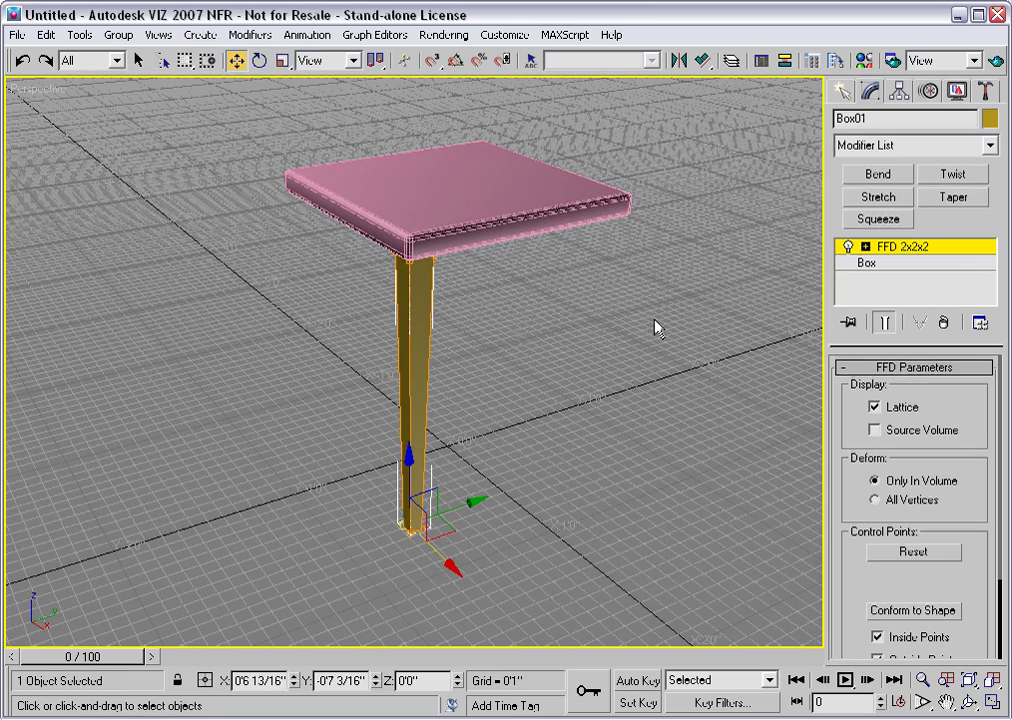
click(909, 248)
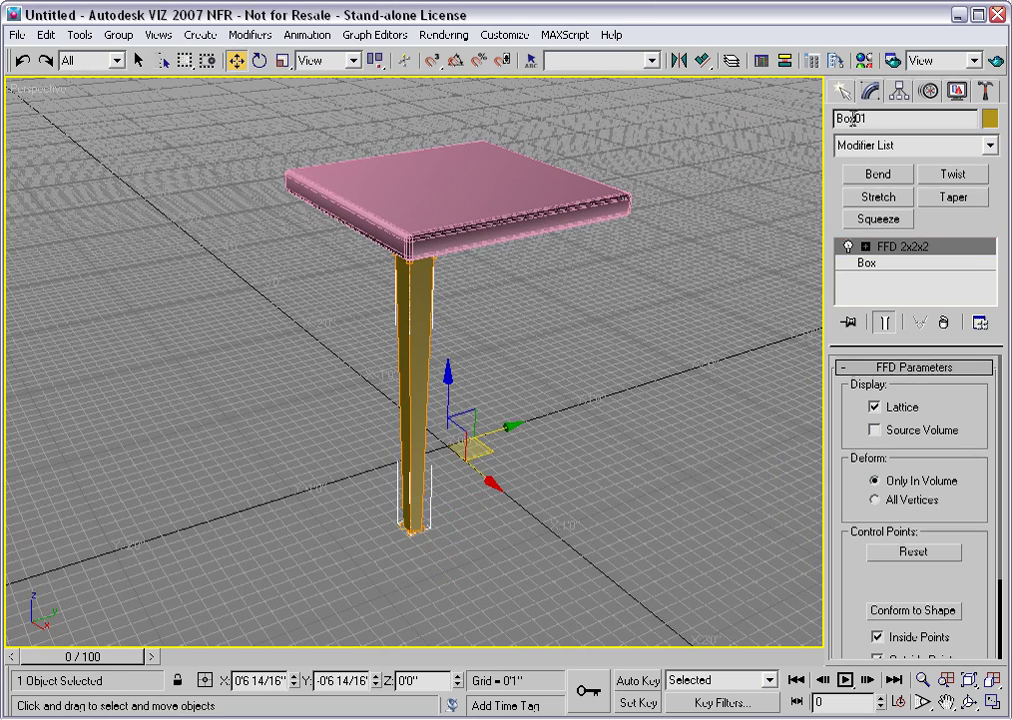
Step: Rename the tapered leg as FLeg01
text(Leg)
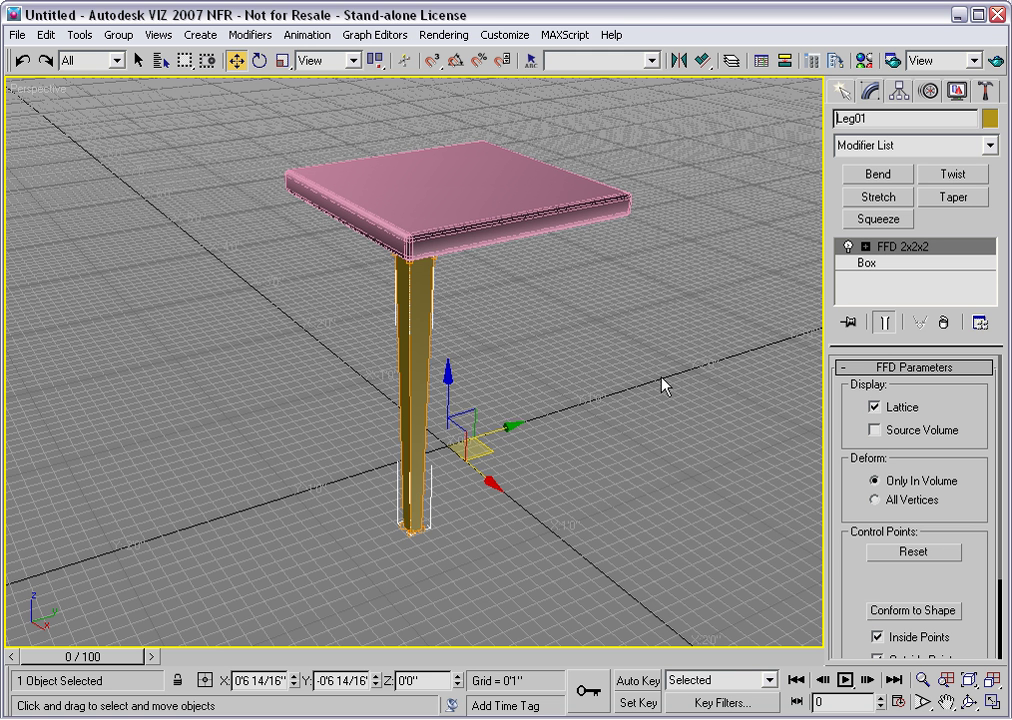
key(Home)
text(F)
Step: Mirror the leg as an instance across the X axis with a zero offset
click(681, 61)
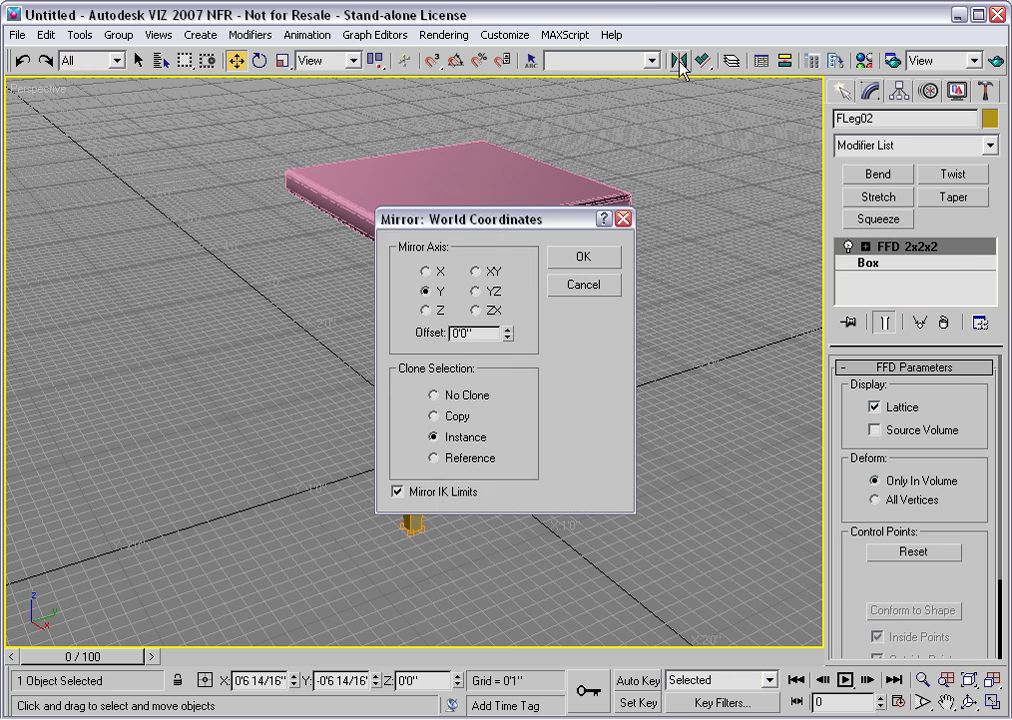
drag(524, 219, 716, 265)
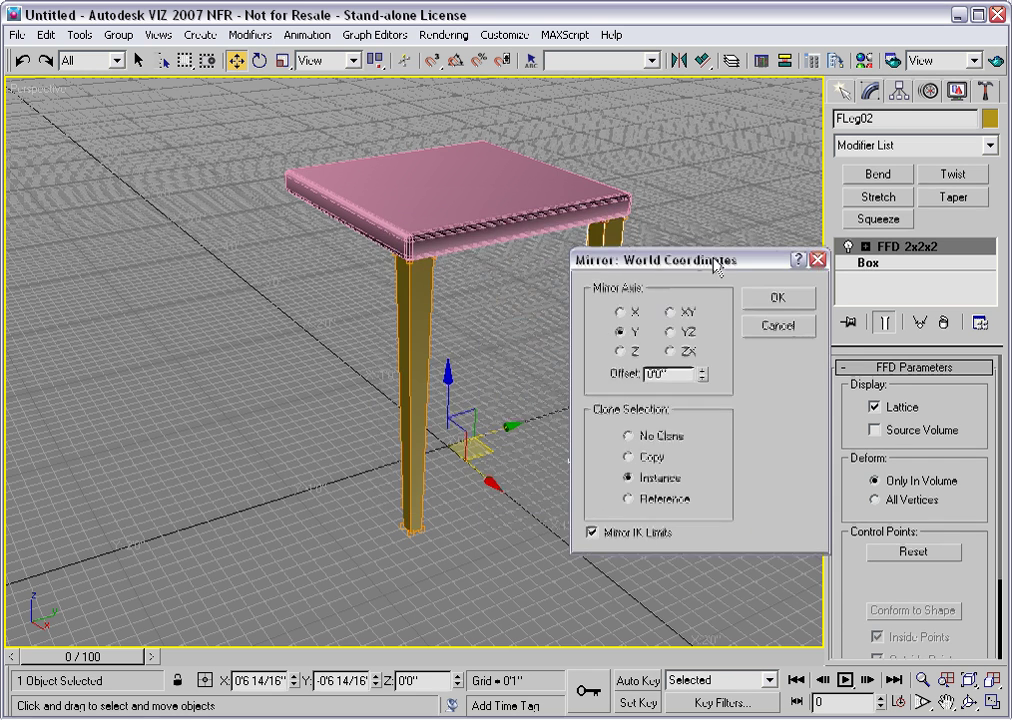
click(622, 313)
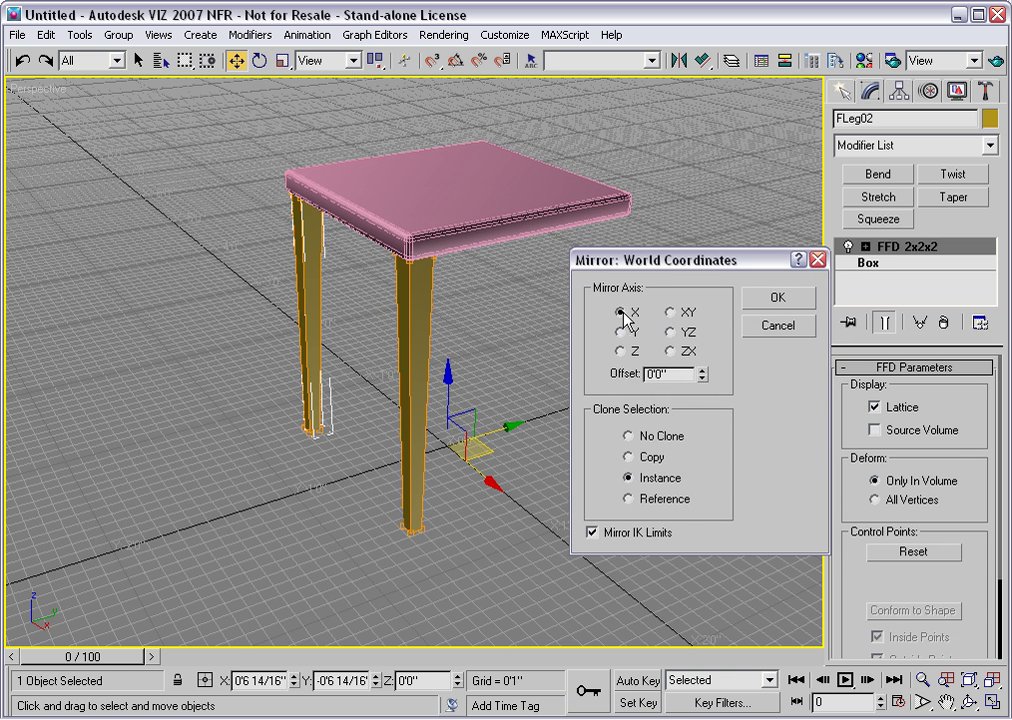